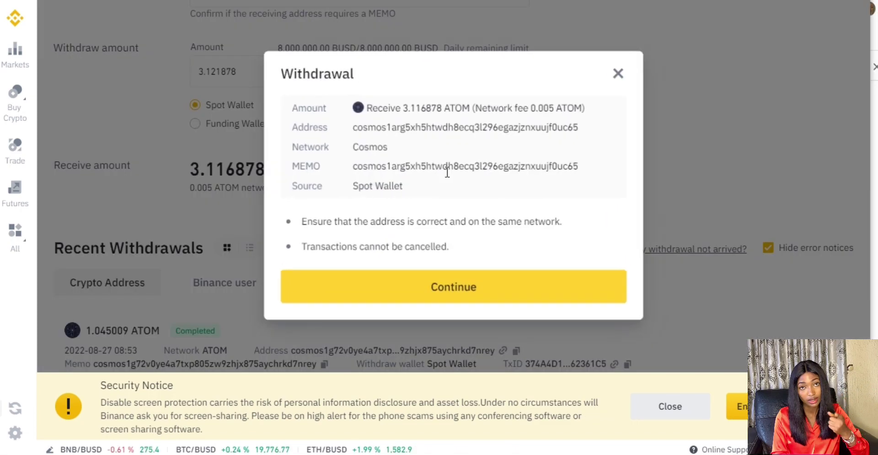
Confirm the Binance withdrawal and request both the phone and email verification codes.
click(336, 280)
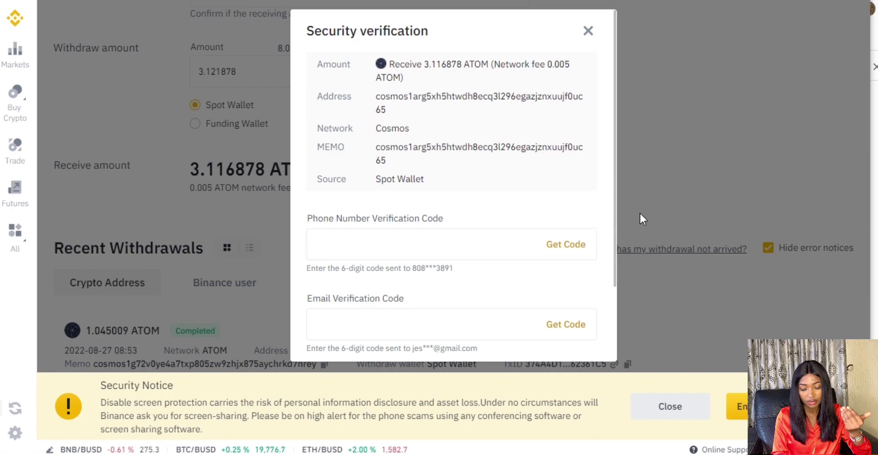
click(555, 247)
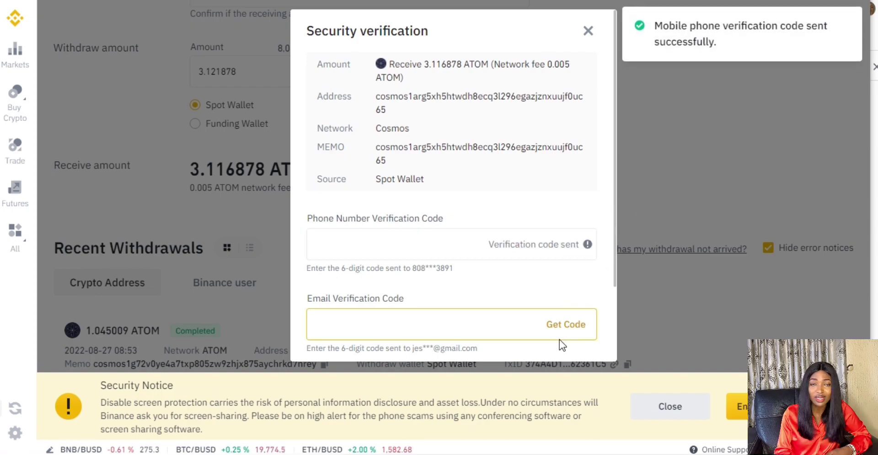
click(565, 326)
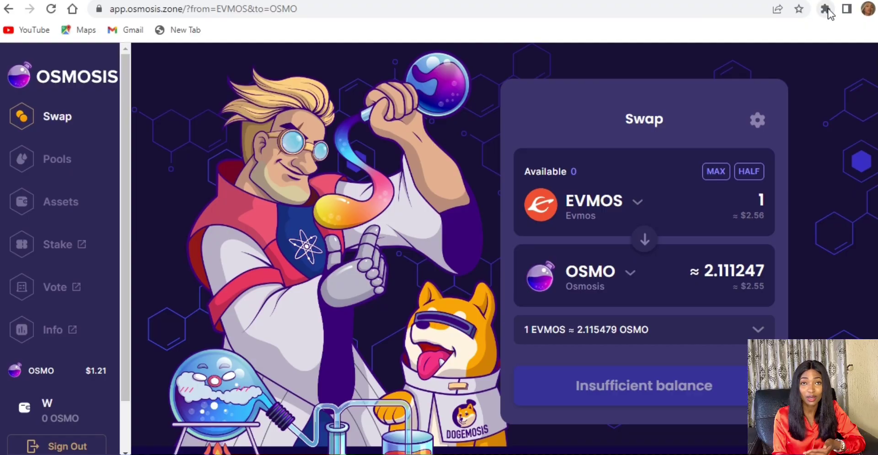
click(825, 9)
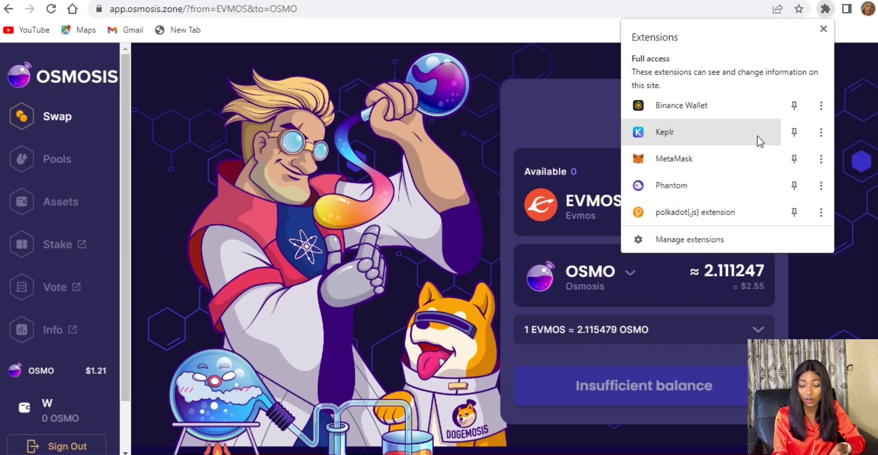
Check the 3.116878 ATOM Cosmos Hub balance in Keplr, then go to My Osmosis Assets.
click(666, 133)
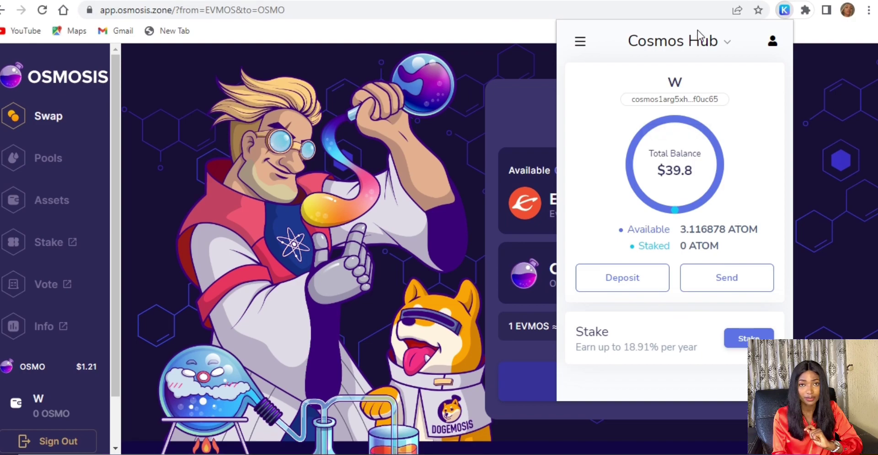
click(258, 188)
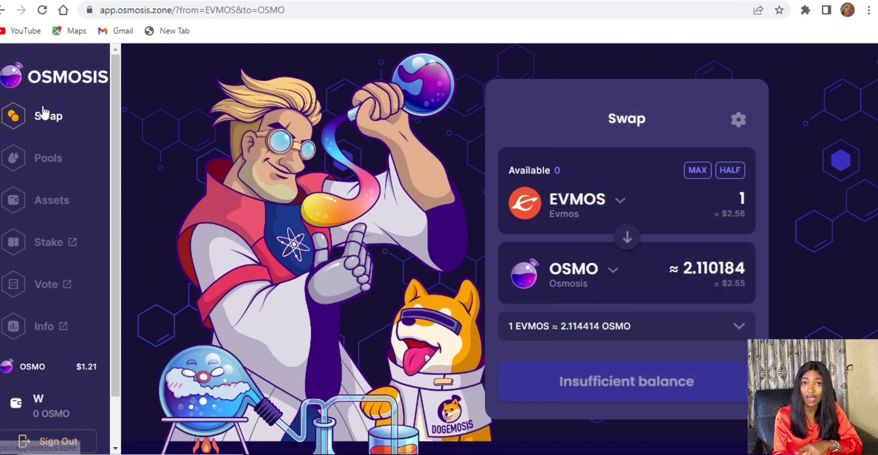
click(47, 116)
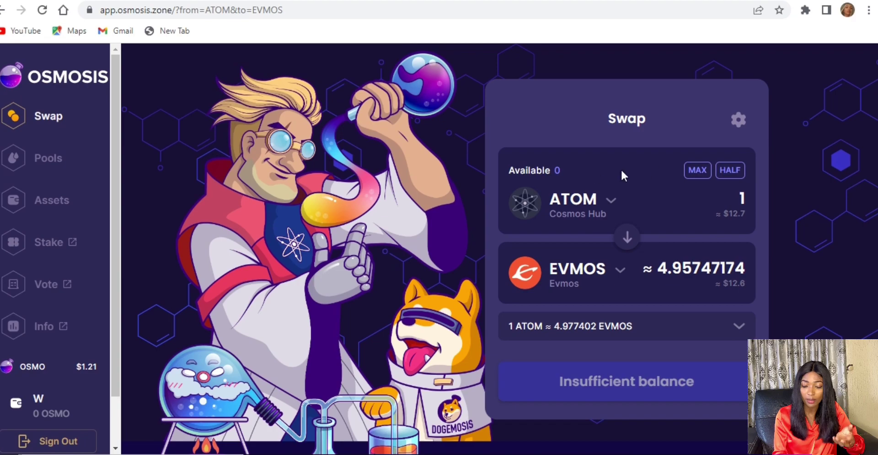
click(58, 205)
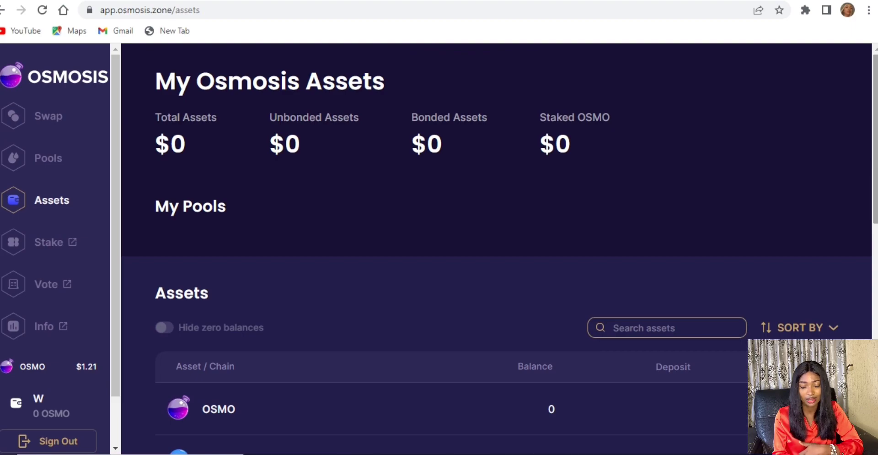
Deposit the maximum 3.111678 ATOM from Cosmos Hub into Osmosis, approving at the low fee.
drag(874, 164, 875, 322)
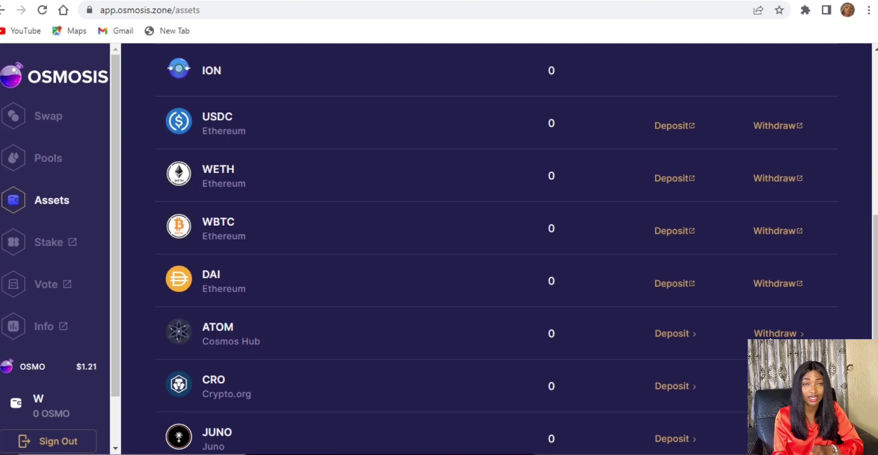
click(672, 335)
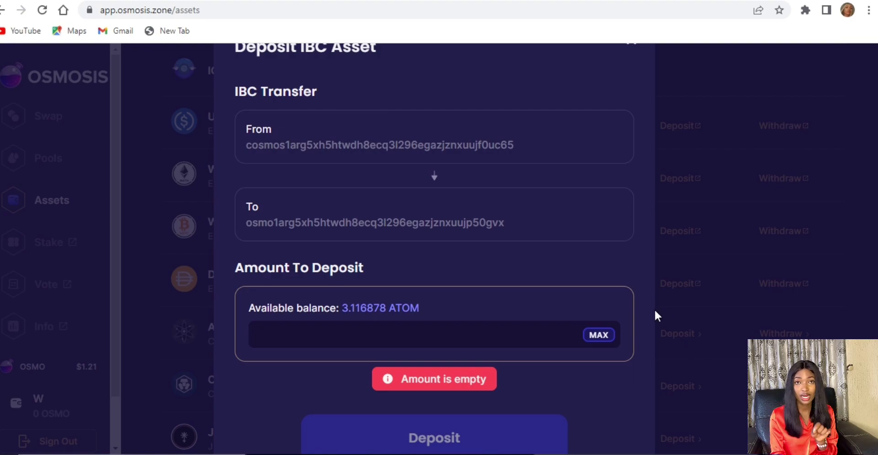
click(599, 335)
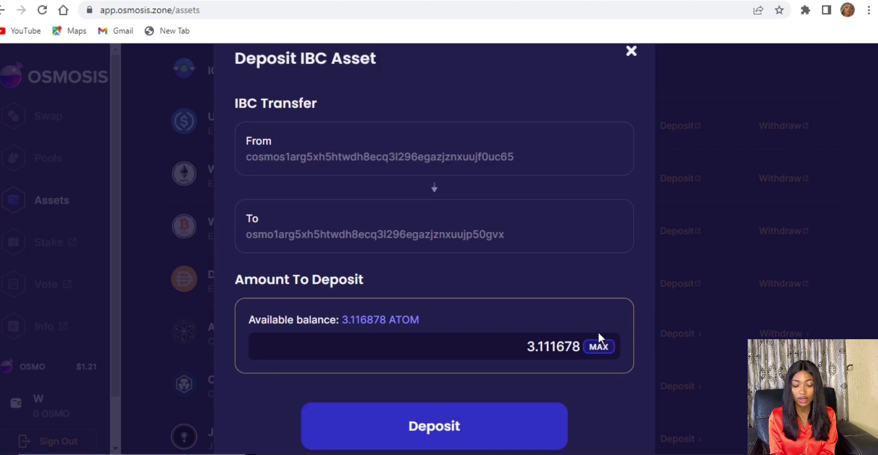
click(464, 425)
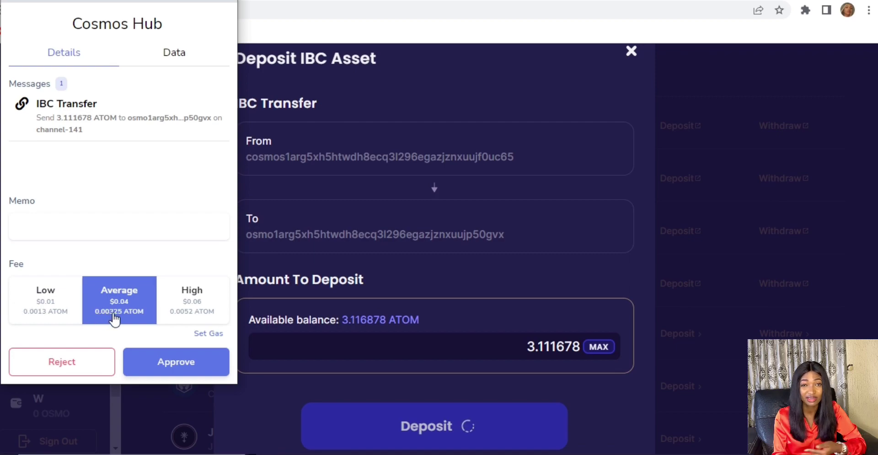
click(34, 309)
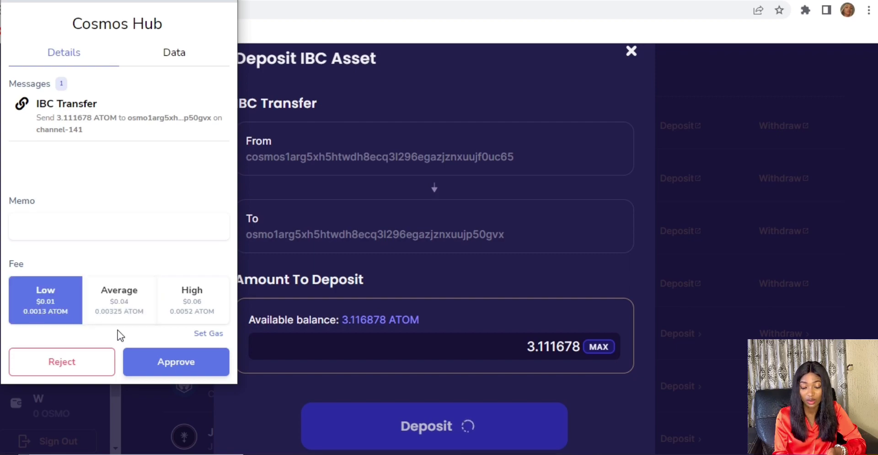
click(153, 363)
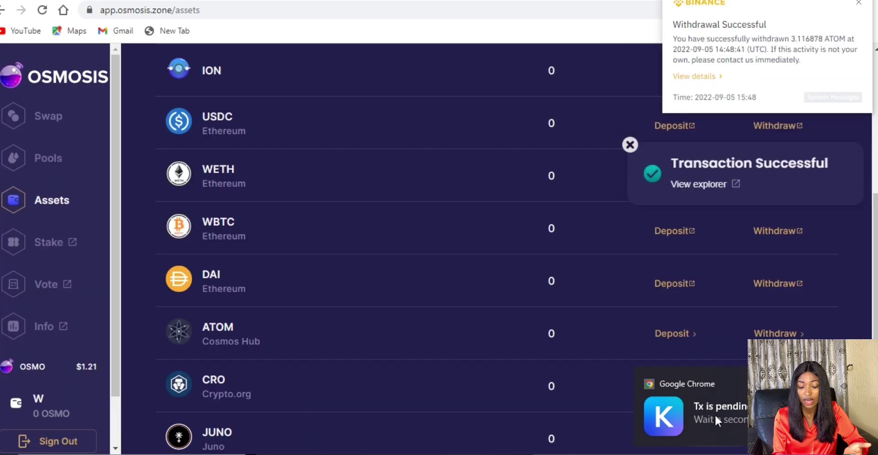
Set the Osmosis swap to receive EVMOS for ATOM.
click(48, 116)
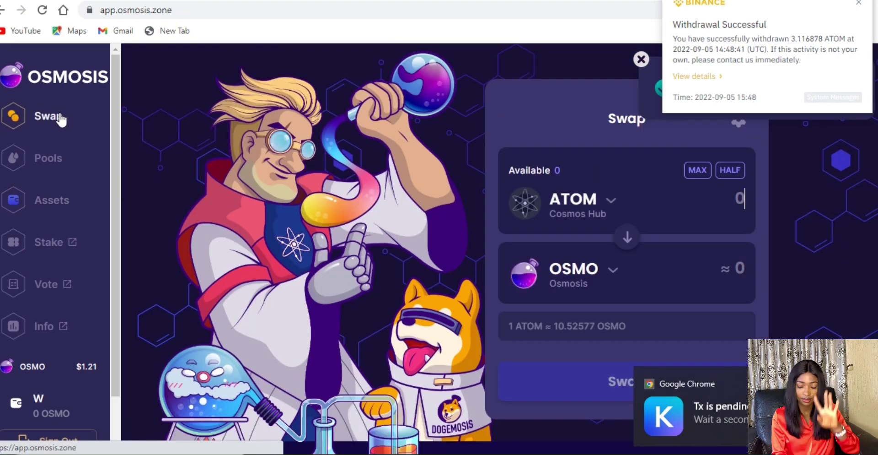
click(641, 59)
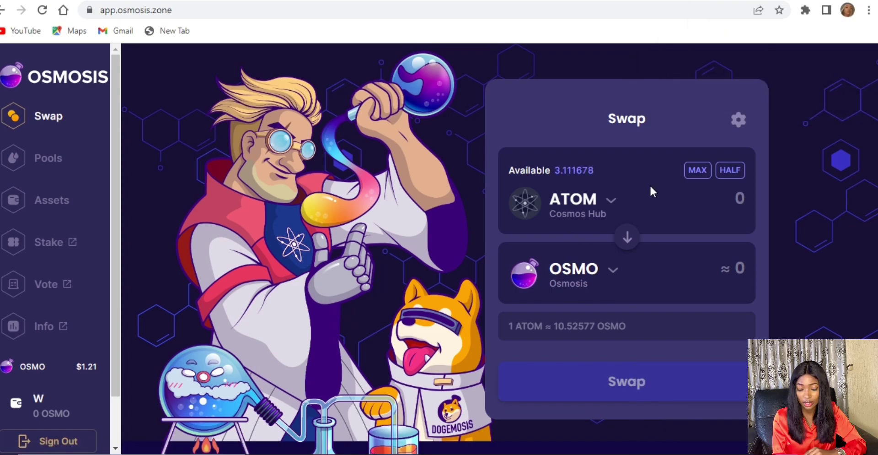
click(612, 271)
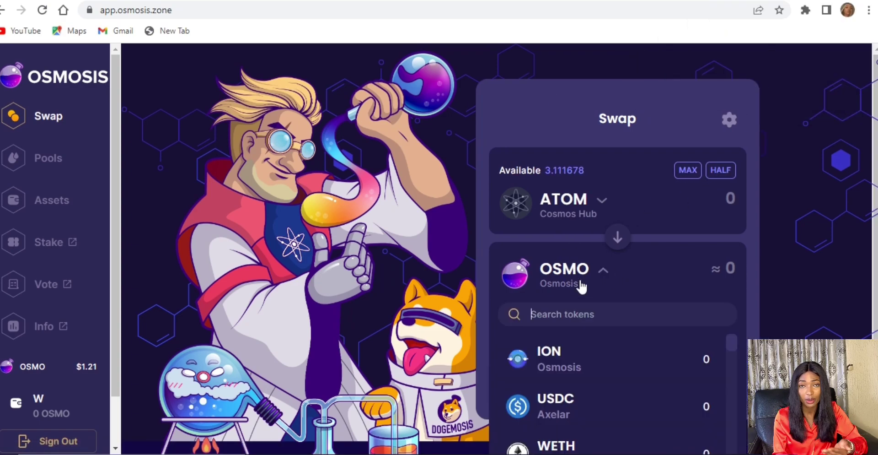
text(ev)
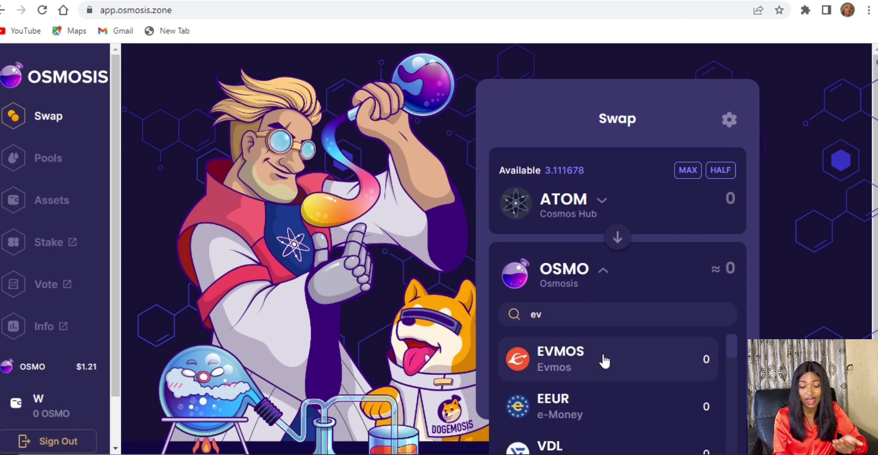
click(605, 361)
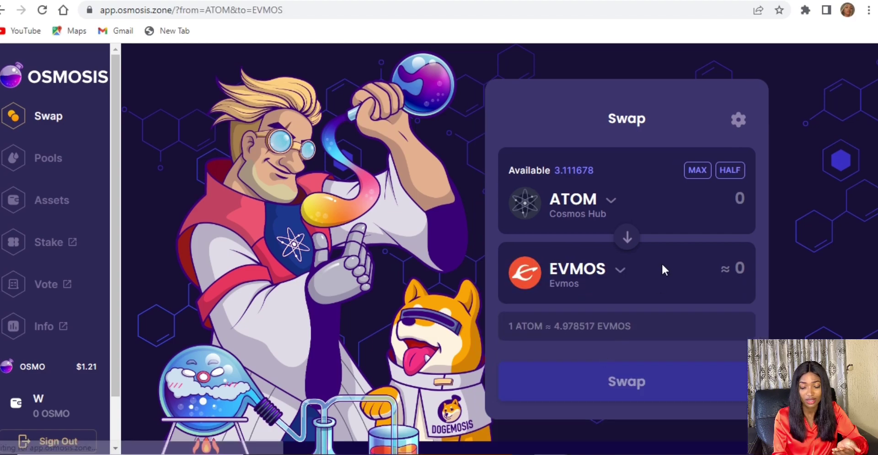
Swap the full 3.111678 ATOM for about 15.43 EVMOS and approve it in Keplr.
click(696, 173)
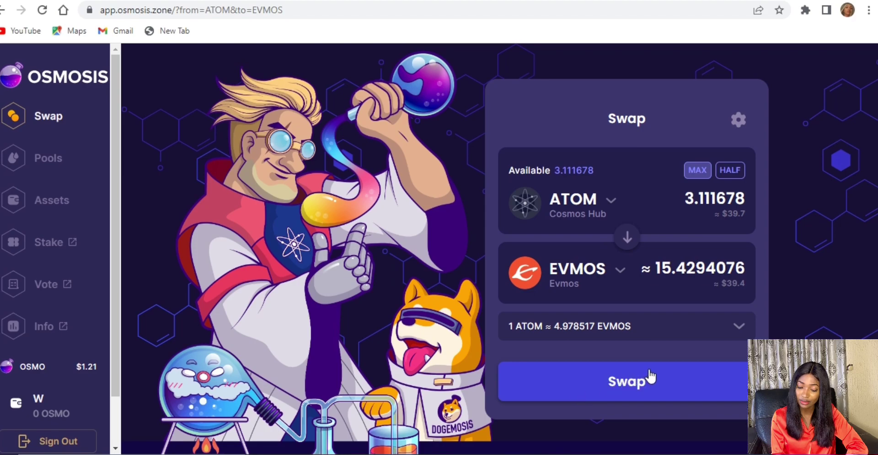
click(614, 392)
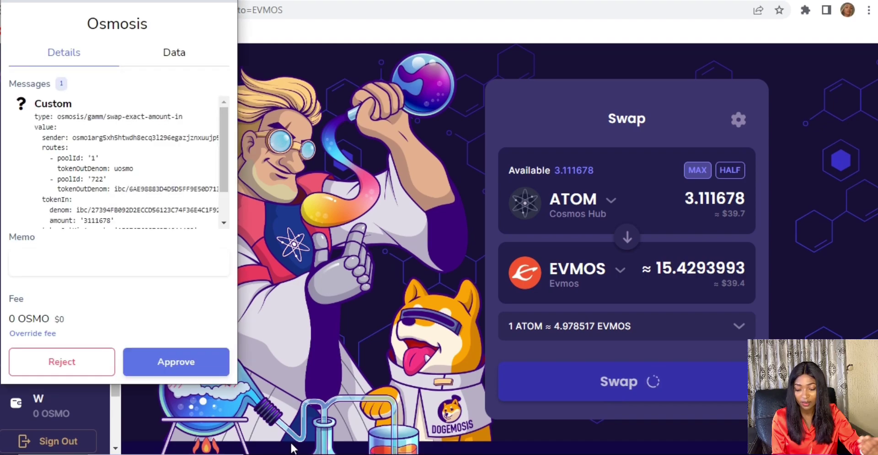
click(144, 359)
click(144, 359)
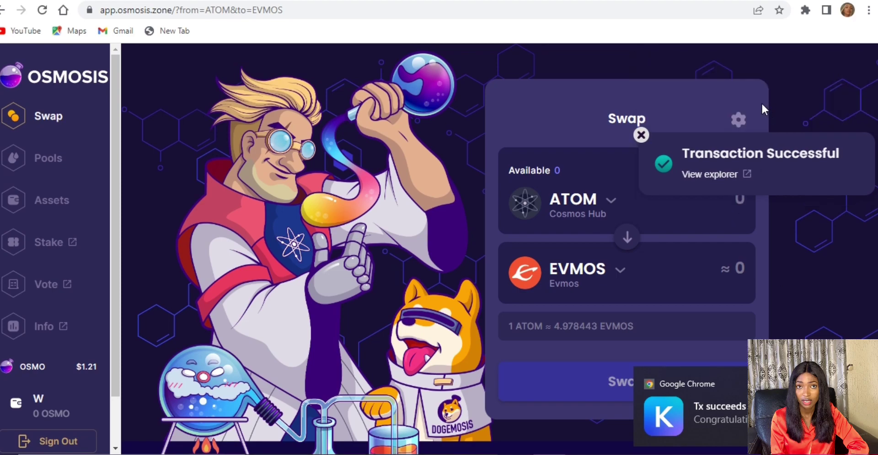
click(57, 205)
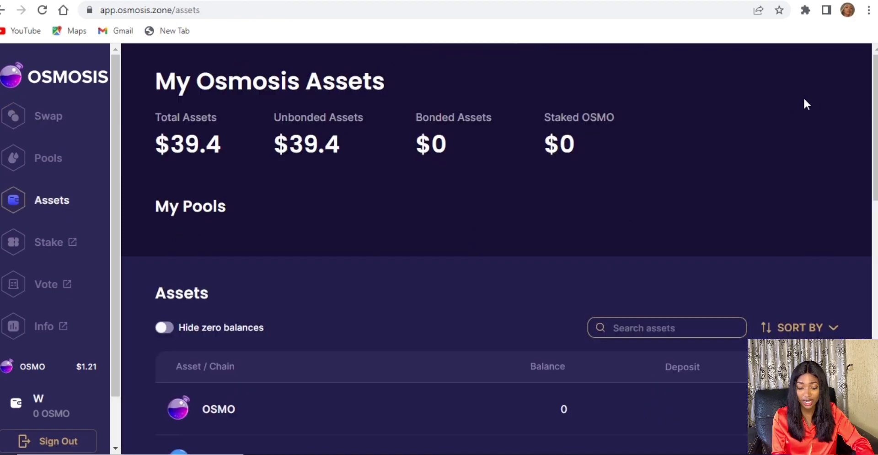
scroll(876, 118, down, 5)
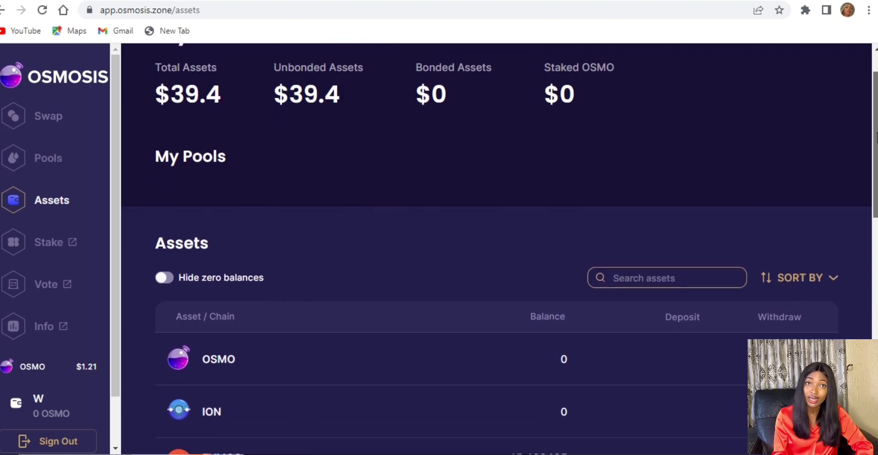
scroll(500, 253, down, 3)
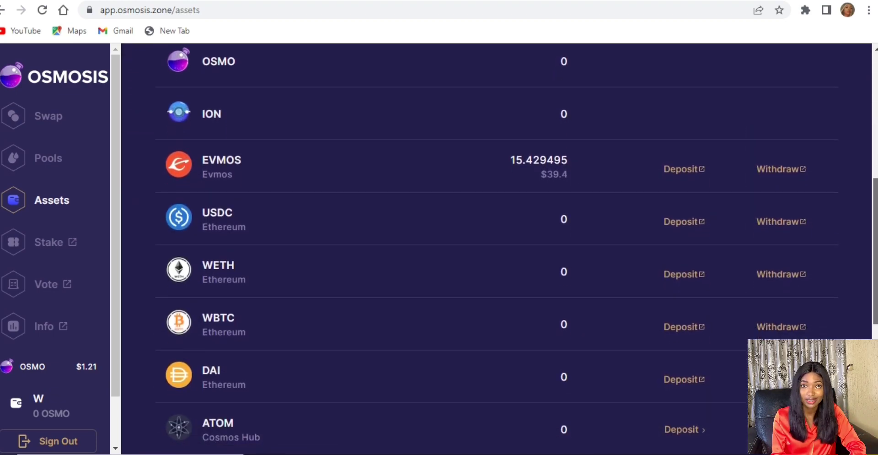
scroll(874, 278, down, 3)
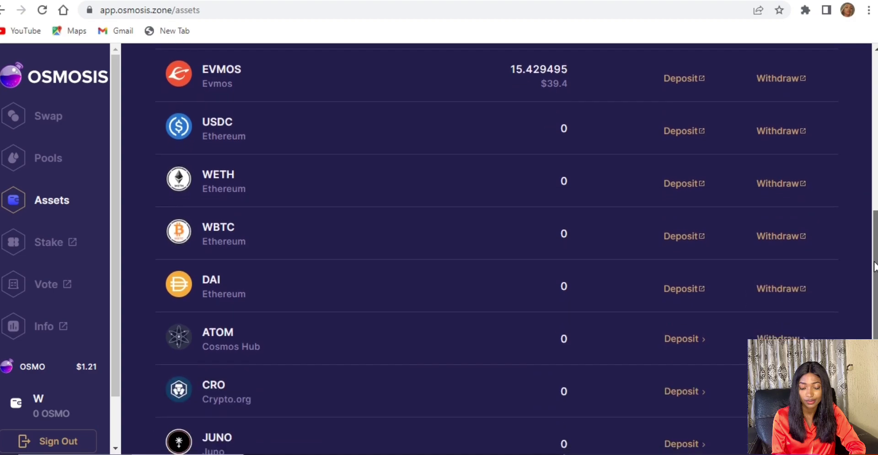
drag(873, 279, 866, 196)
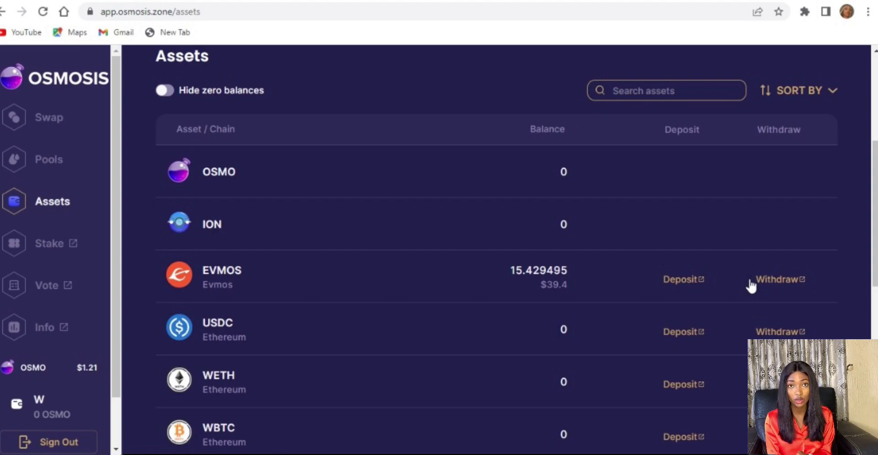
Start withdrawing EVMOS to Evmos and connect the Keplr wallet to the site.
click(783, 280)
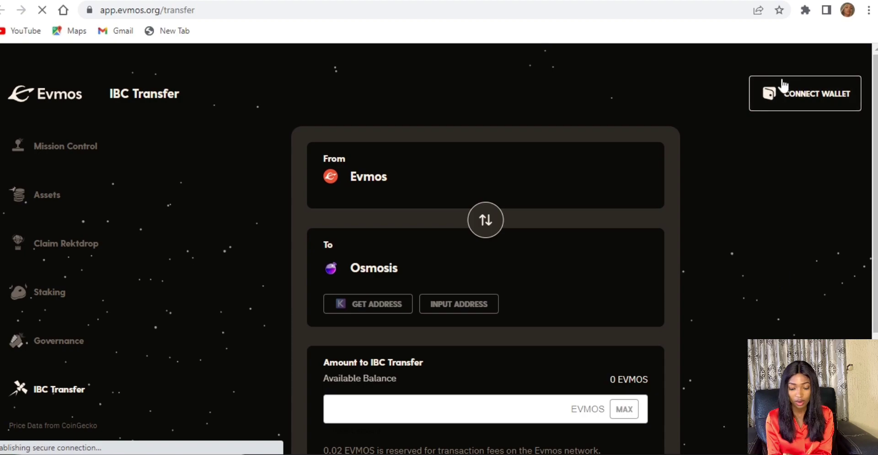
click(783, 93)
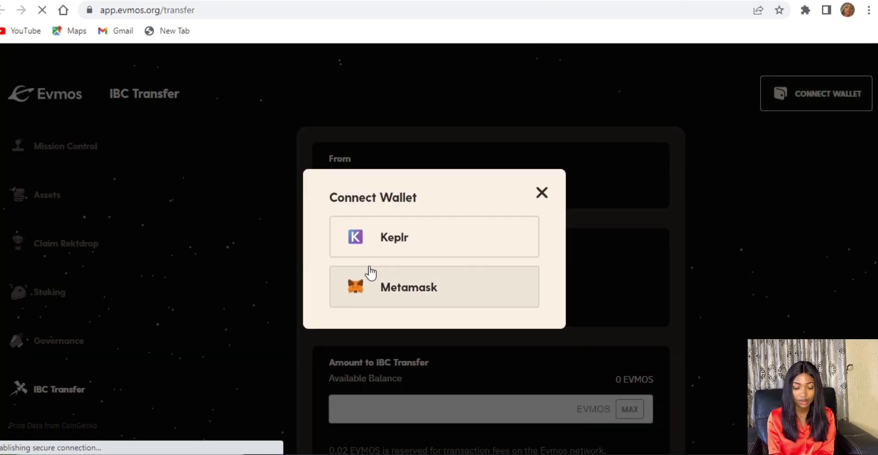
click(422, 240)
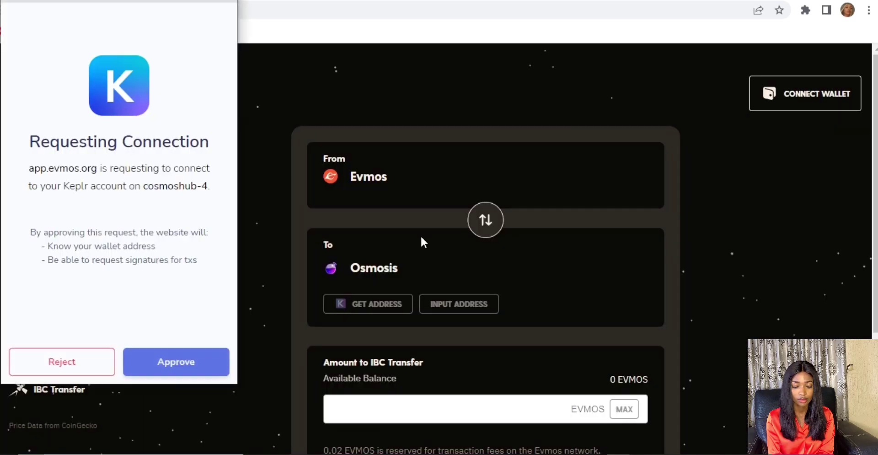
click(152, 365)
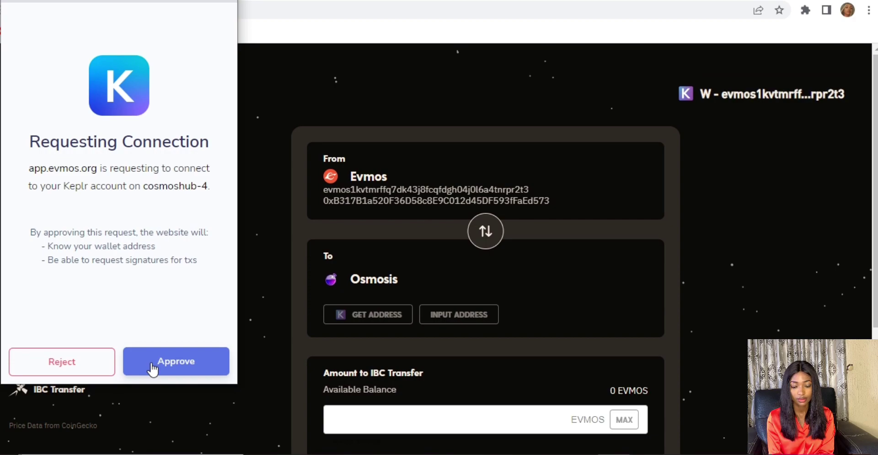
Set the transfer Osmosis-to-Evmos with the Keplr Evmos address and the maximum EVMOS amount.
click(153, 369)
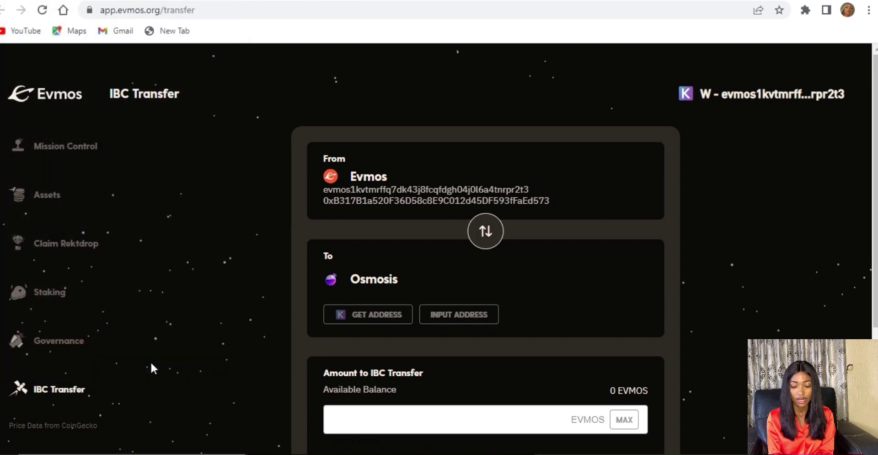
scroll(516, 180, down, 1)
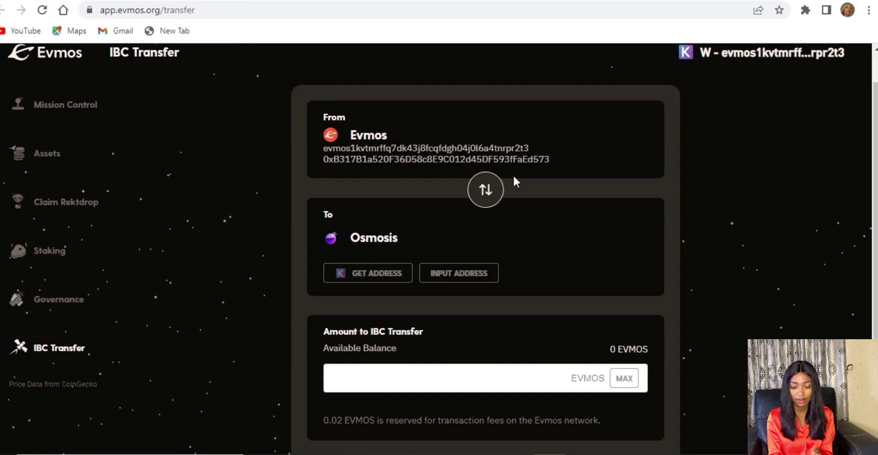
click(480, 195)
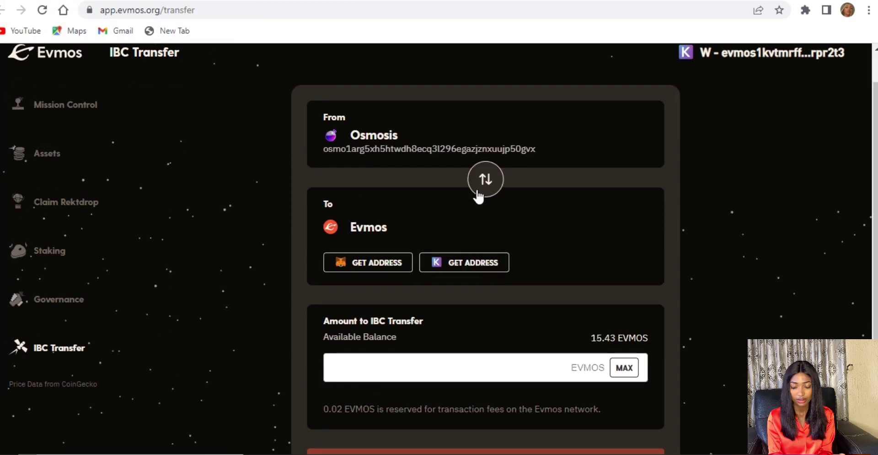
click(624, 367)
scroll(657, 298, down, 2)
click(491, 366)
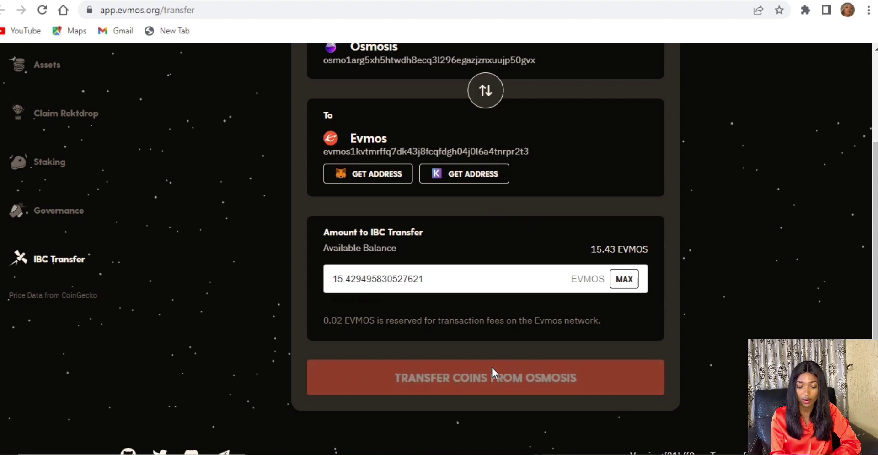
Submit the 15.429495830527621 EVMOS transfer and approve it in Keplr at the low fee.
click(491, 371)
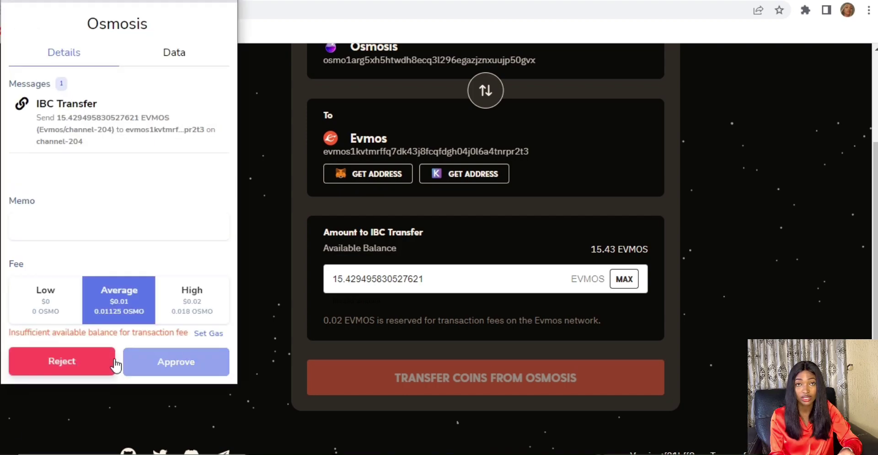
click(51, 306)
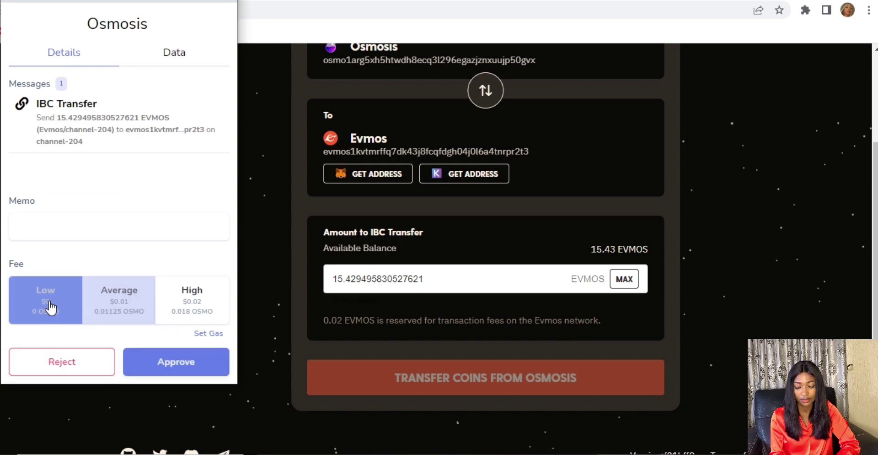
click(177, 366)
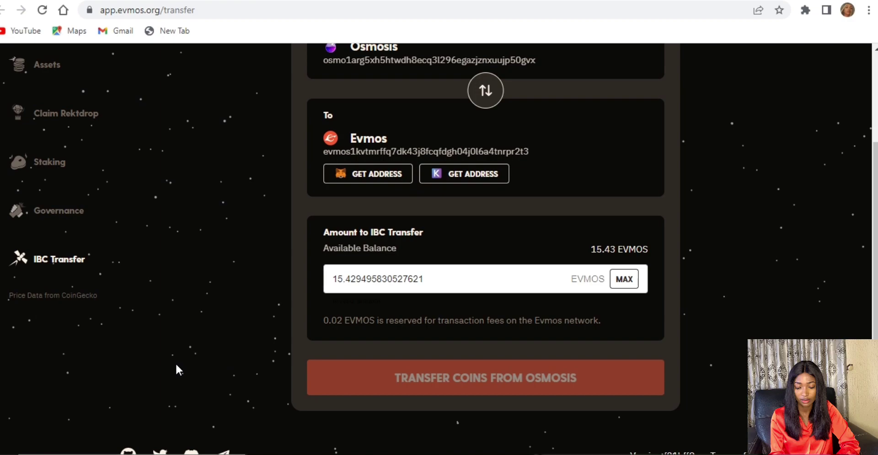
click(806, 10)
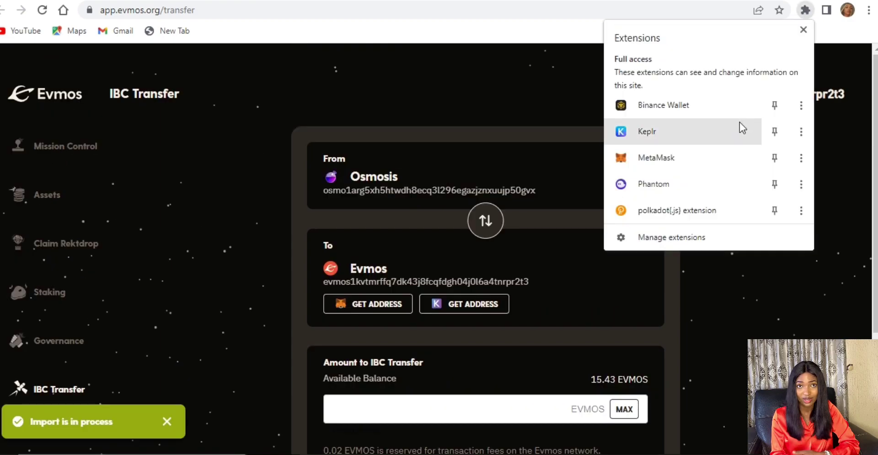
Check the 15.43 EVMOS balance in Keplr and list all Evmos validators.
click(732, 131)
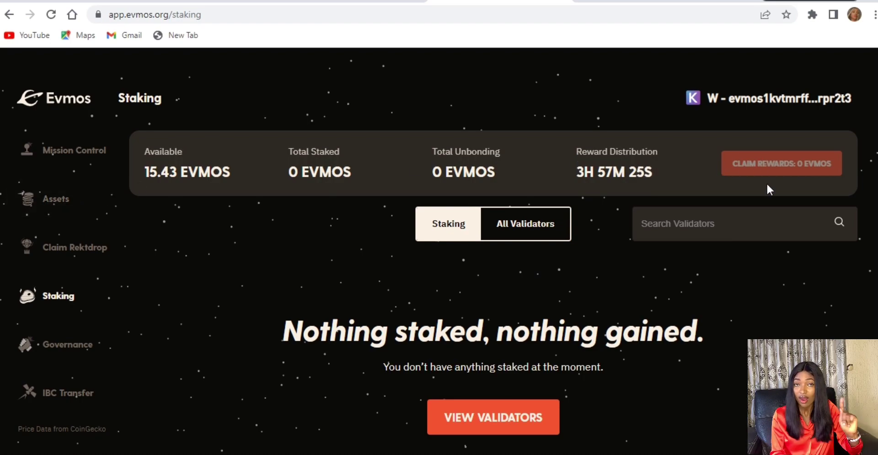
click(448, 436)
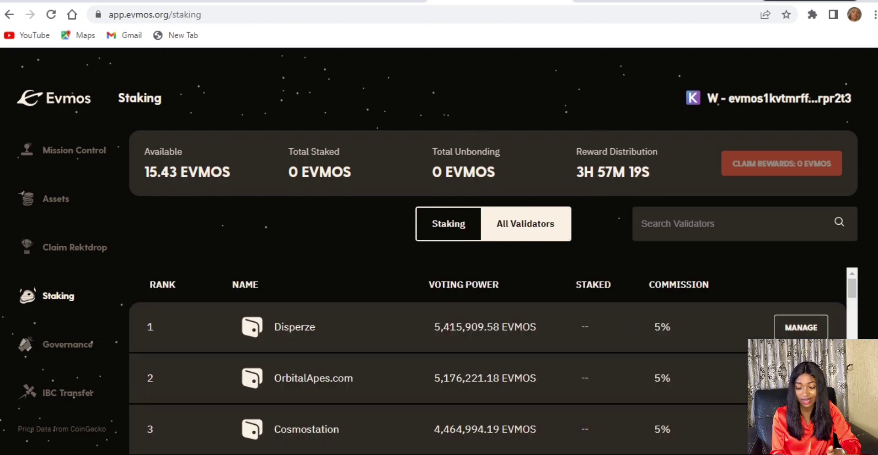
Find the Frens validator in the list and open its details, showing 5% commission.
scroll(870, 269, down, 5)
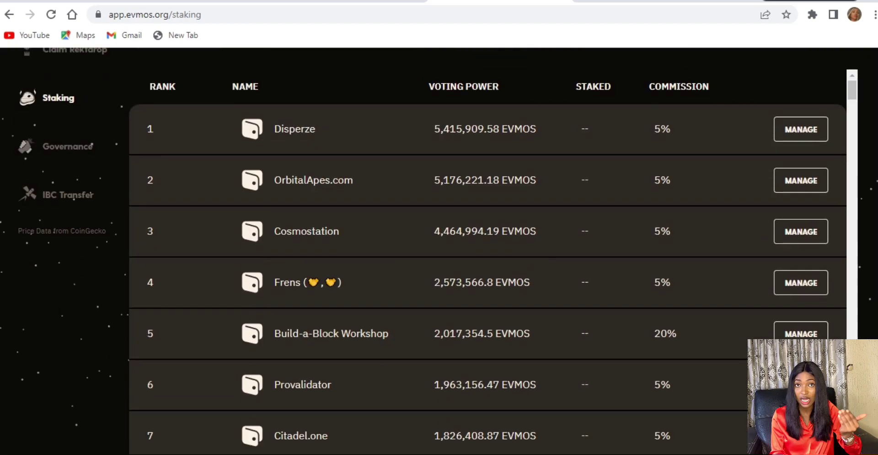
scroll(438, 248, down, 1)
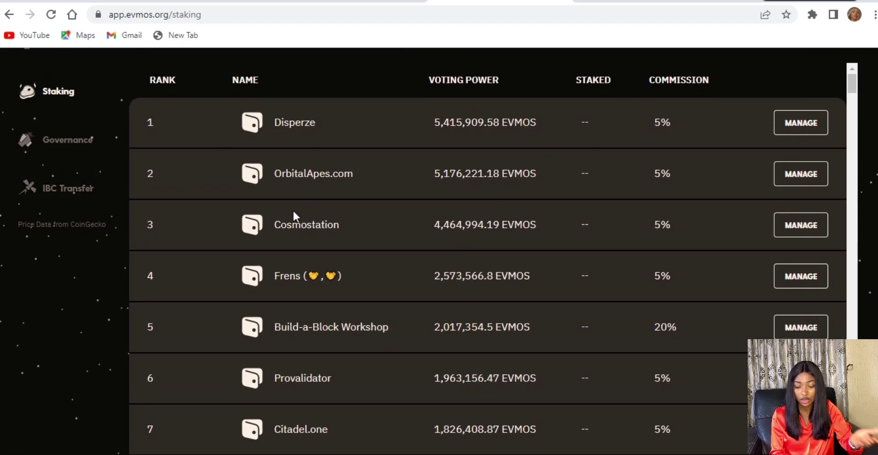
scroll(253, 242, up, 1)
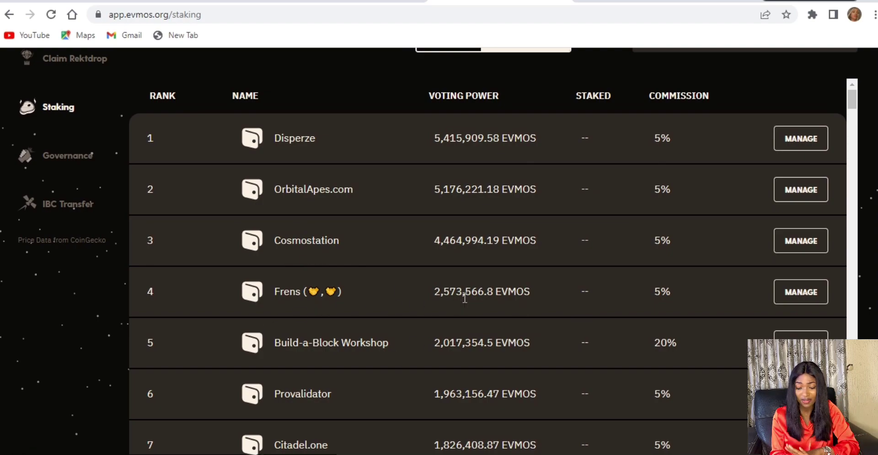
click(816, 291)
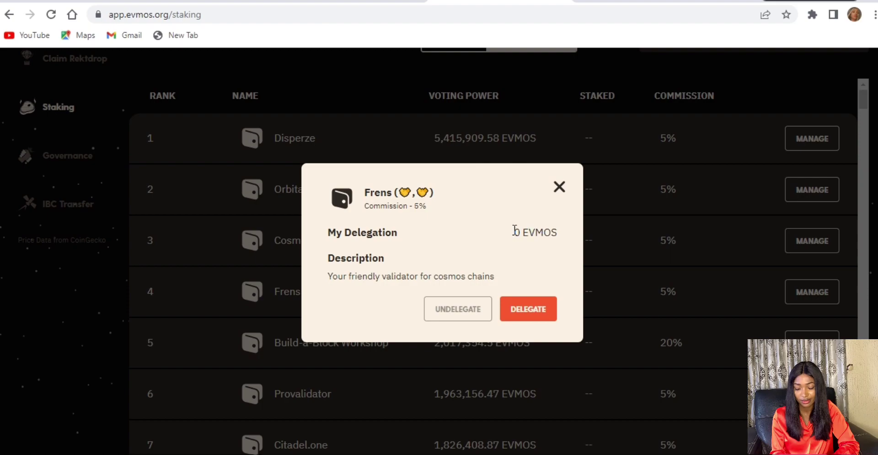
Start a delegation to Frens and enter 10 EVMOS as the amount.
click(528, 308)
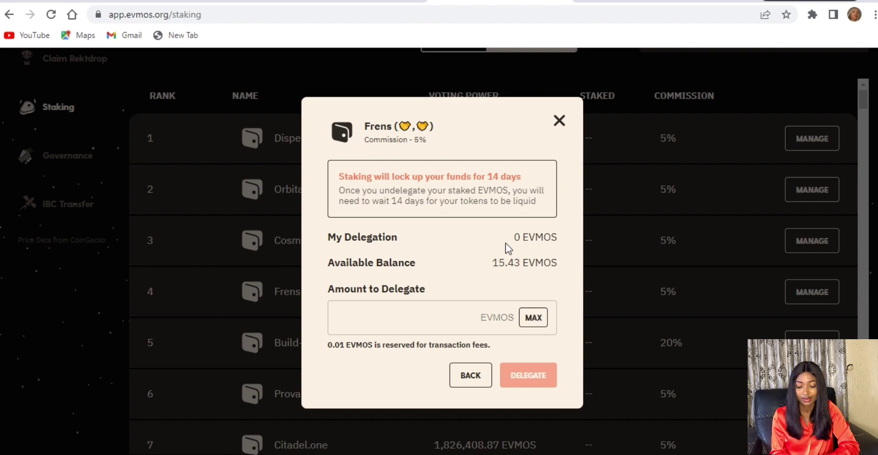
click(471, 331)
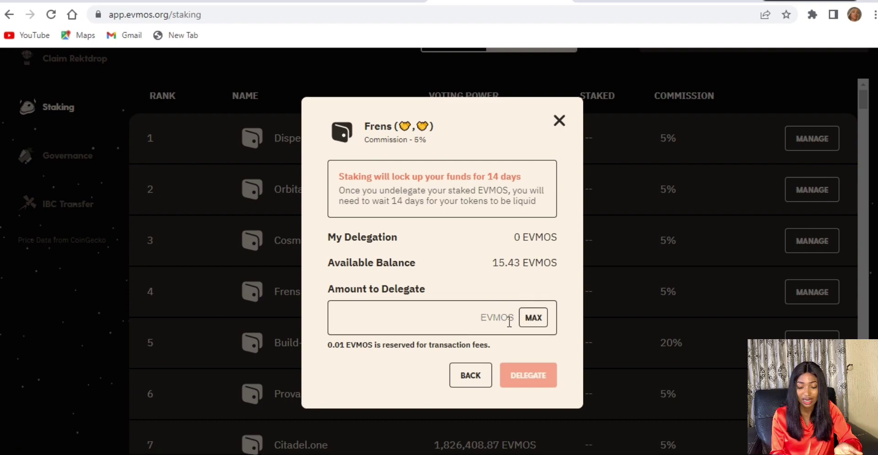
click(471, 310)
text(10)
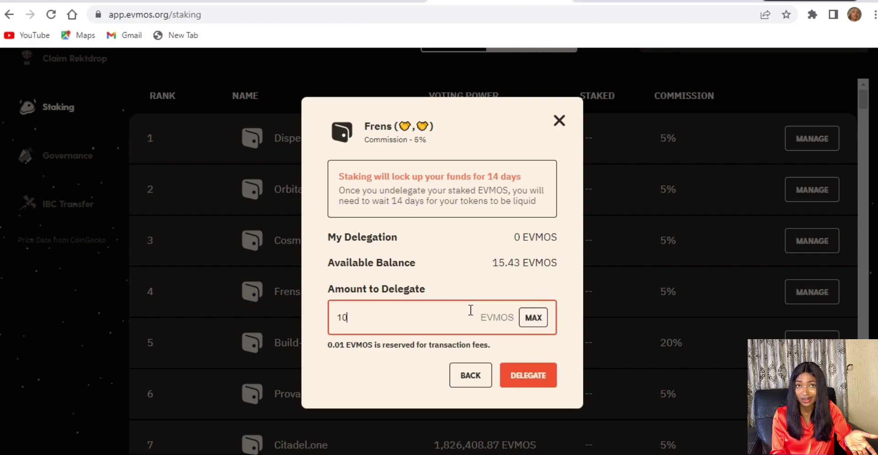